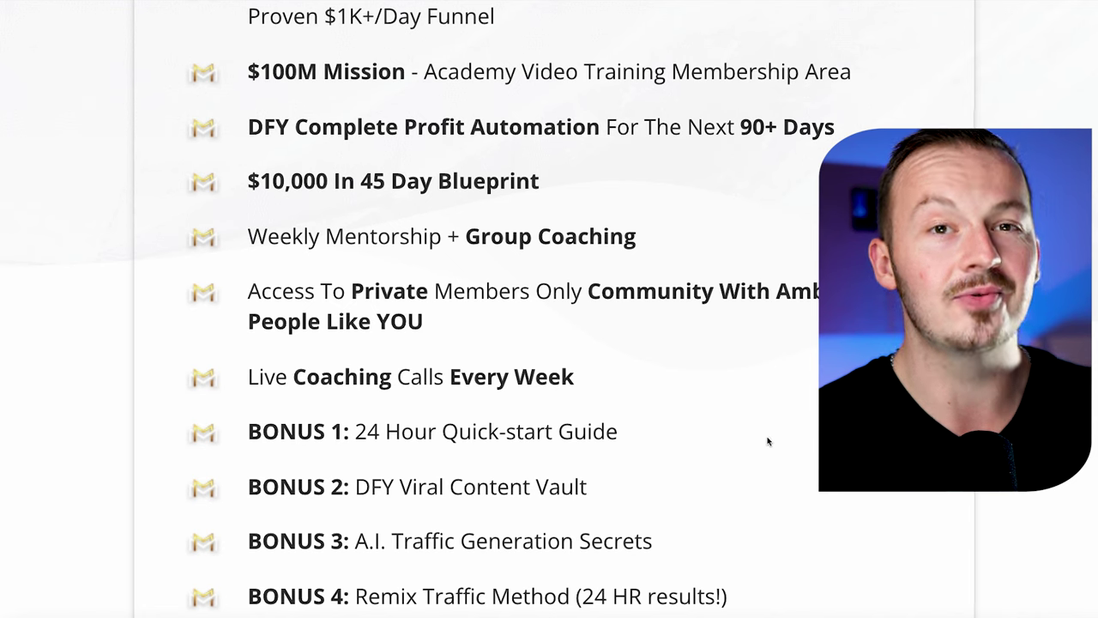
Review the training offer's contents and bonuses, plus ChatGPT's strategies for monetizing short videos.
{"action": "scroll", "coordinate": [768, 440], "scroll_direction": "down", "scroll_amount": 1}
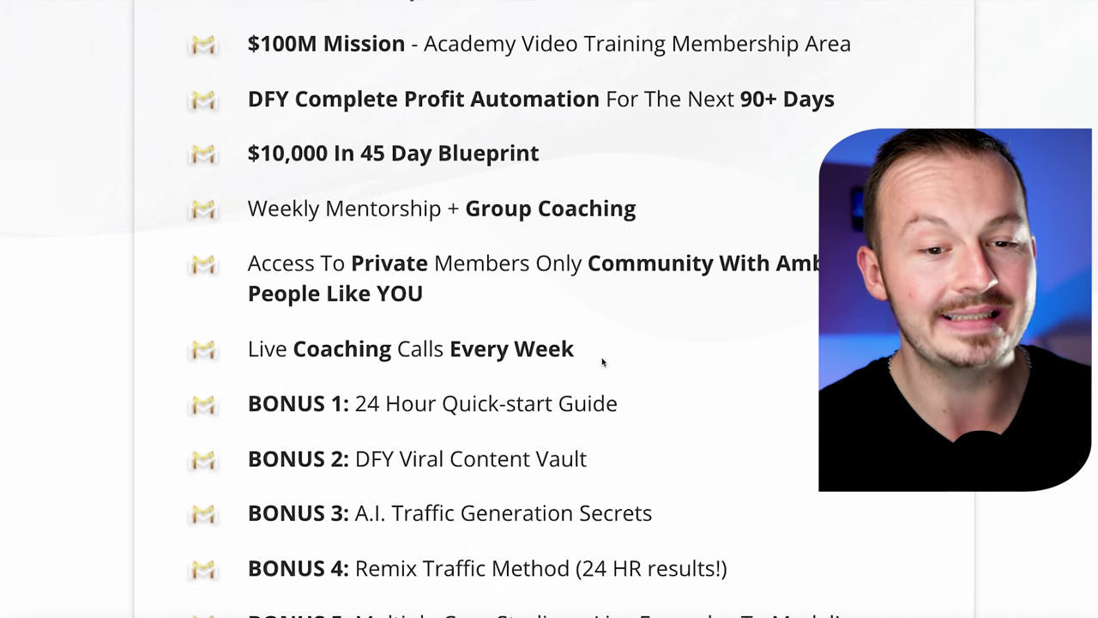
{"action": "scroll", "coordinate": [455, 287], "scroll_direction": "down", "scroll_amount": 1}
{"action": "left_click_drag", "start_coordinate": [448, 315], "coordinate": [629, 324]}
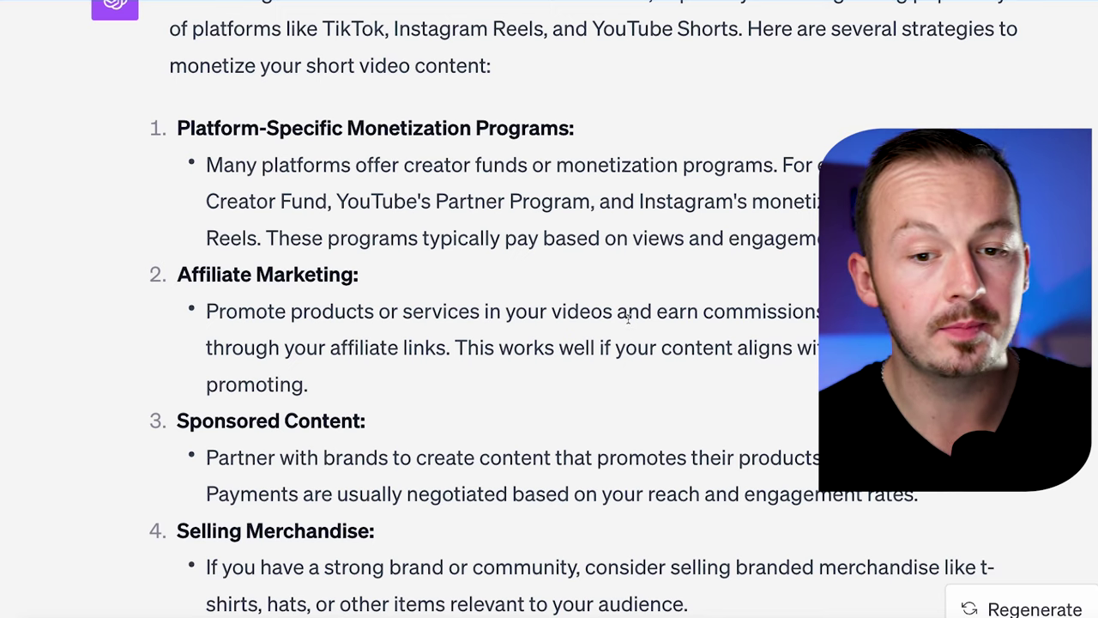
{"action": "scroll", "coordinate": [628, 318], "scroll_direction": "down", "scroll_amount": 1}
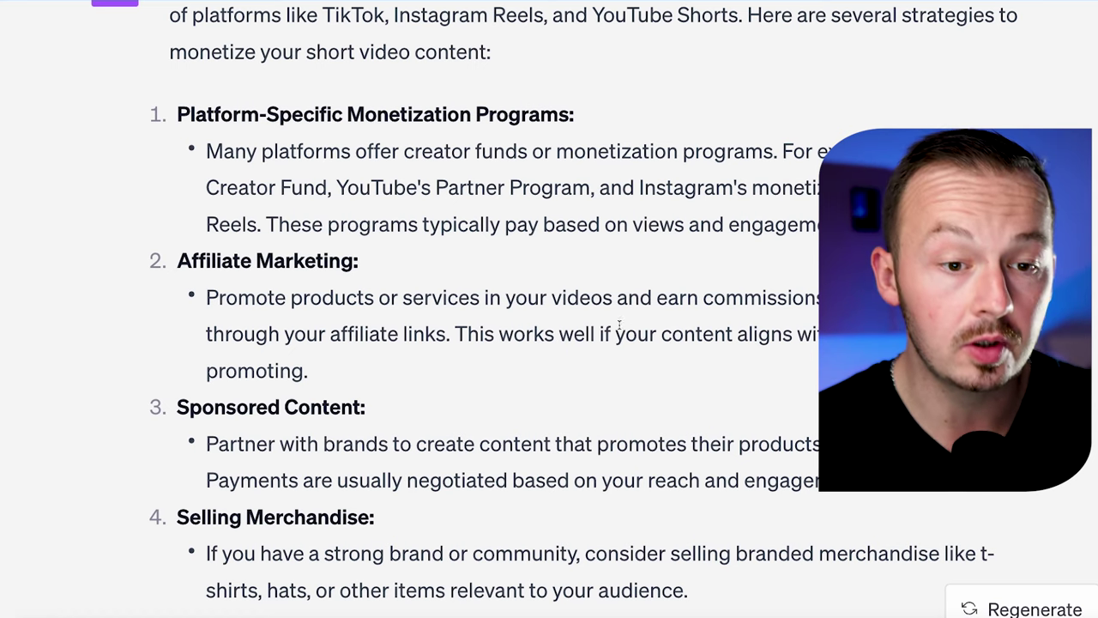
{"action": "scroll", "coordinate": [619, 324], "scroll_direction": "up", "scroll_amount": 1}
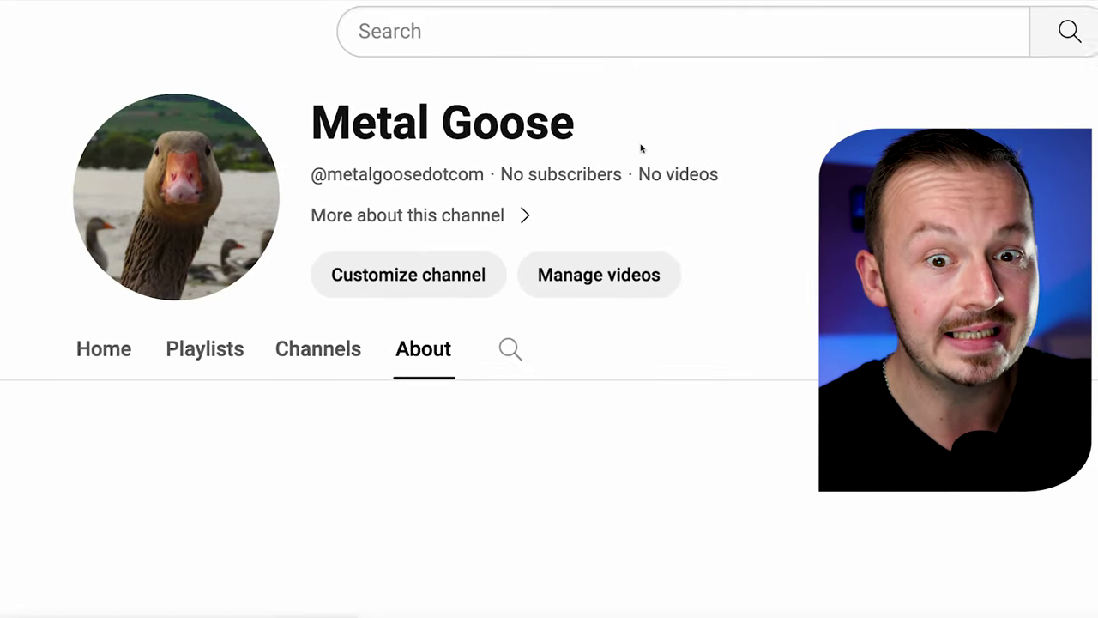
Look over the Metal Goose channel page and the list of CapCut videos generated in ChatGPT.
{"action": "left_click_drag", "start_coordinate": [590, 140], "coordinate": [313, 110]}
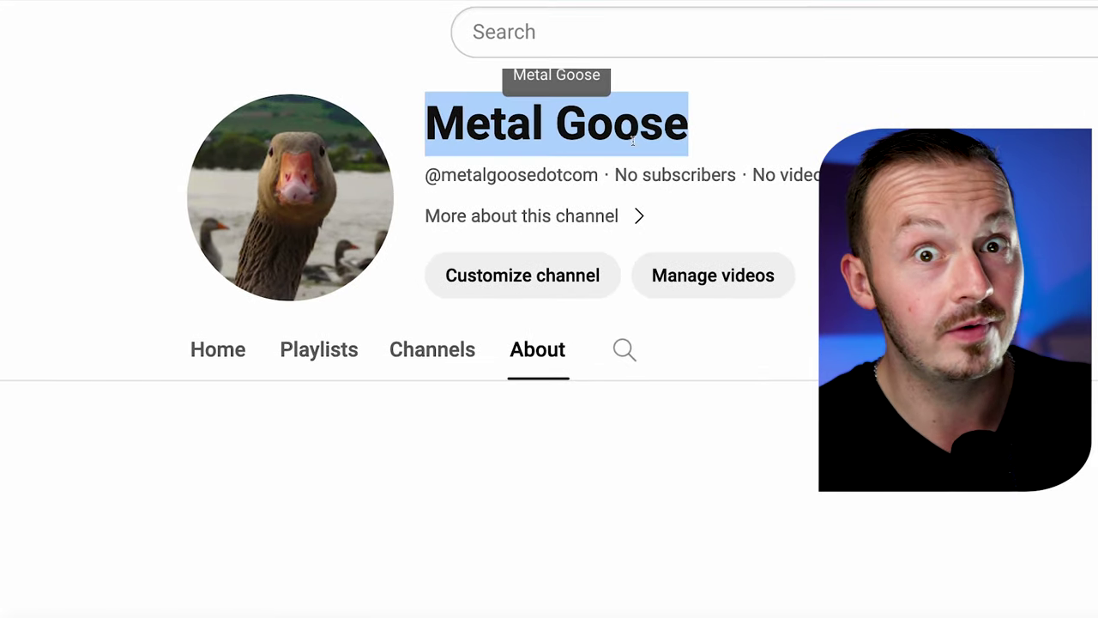
{"action": "left_click", "coordinate": [738, 126]}
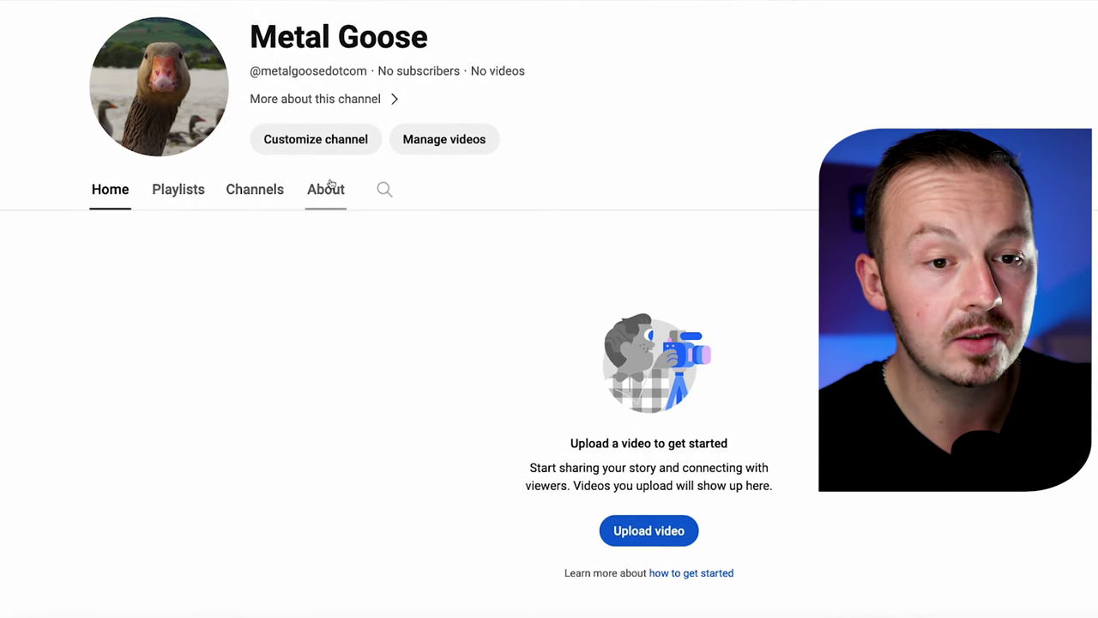
{"action": "left_click", "coordinate": [282, 190]}
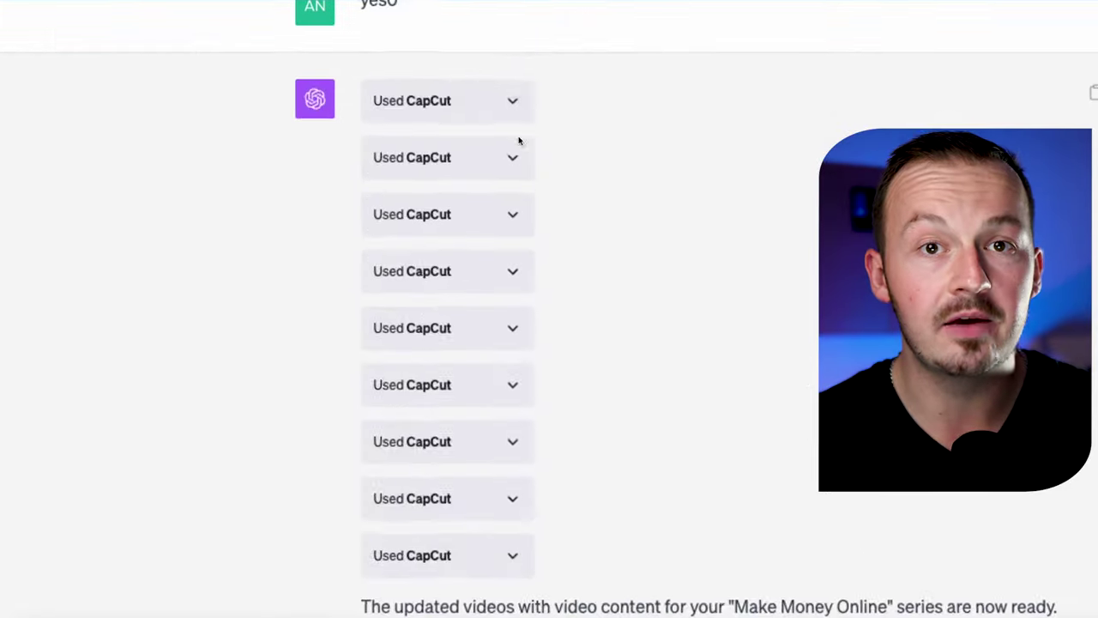
{"action": "scroll", "coordinate": [652, 202], "scroll_direction": "down", "scroll_amount": 10}
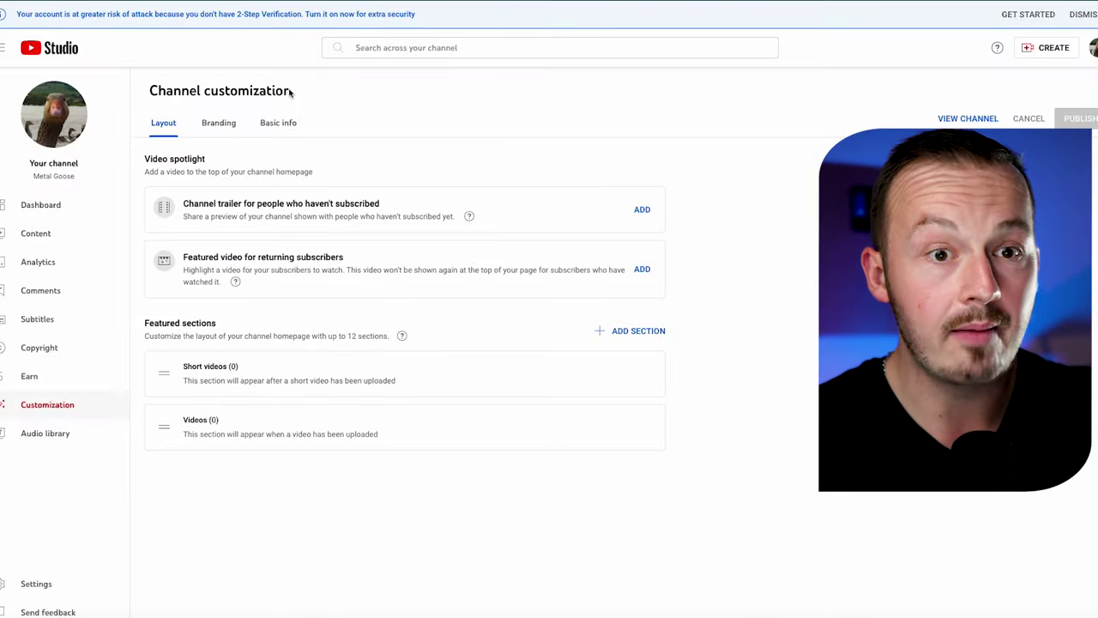
Set the channel name to "Make Money Online Shorts" and the handle to mmoshorts2024 in the channel's basic info.
{"action": "left_click", "coordinate": [280, 122]}
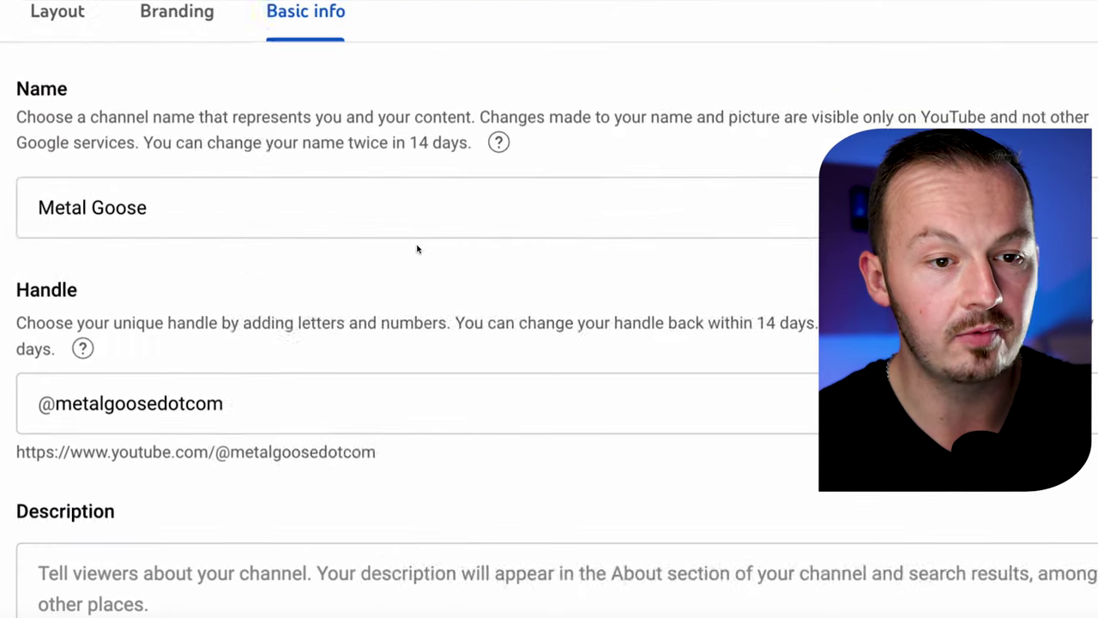
{"action": "scroll", "coordinate": [601, 138], "scroll_direction": "down", "scroll_amount": 2}
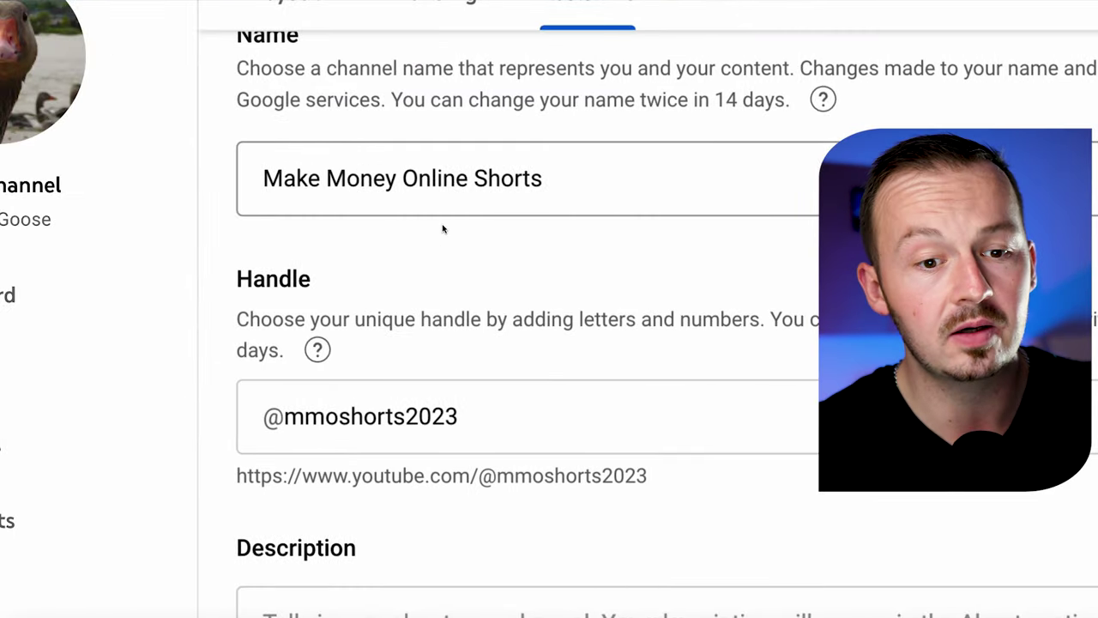
{"action": "scroll", "coordinate": [443, 228], "scroll_direction": "down", "scroll_amount": 2}
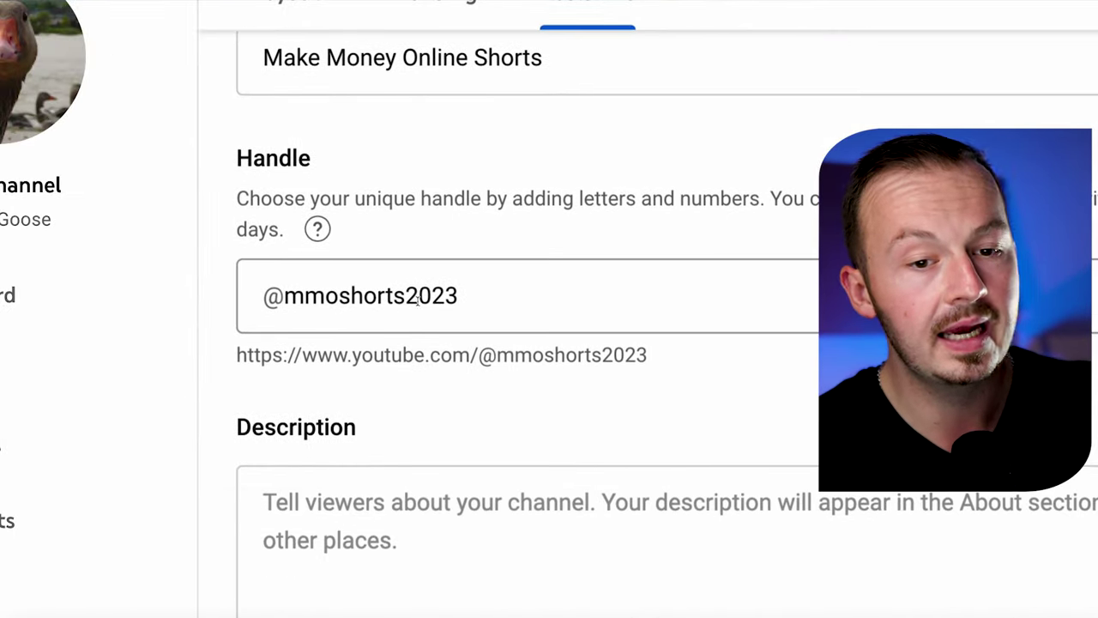
{"action": "left_click", "coordinate": [469, 297]}
{"action": "key", "text": "BackSpace"}
{"action": "type", "text": "4"}
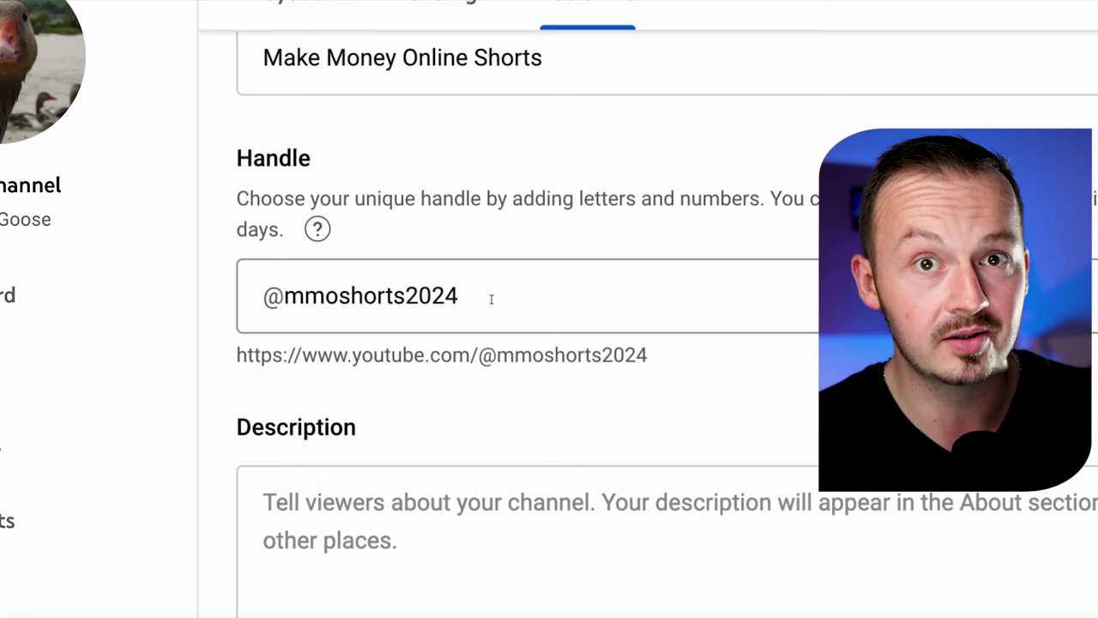
Tighten the crop of the new profile picture around the hanging camera at the photo's lower edge.
{"action": "scroll", "coordinate": [638, 300], "scroll_direction": "up", "scroll_amount": 2}
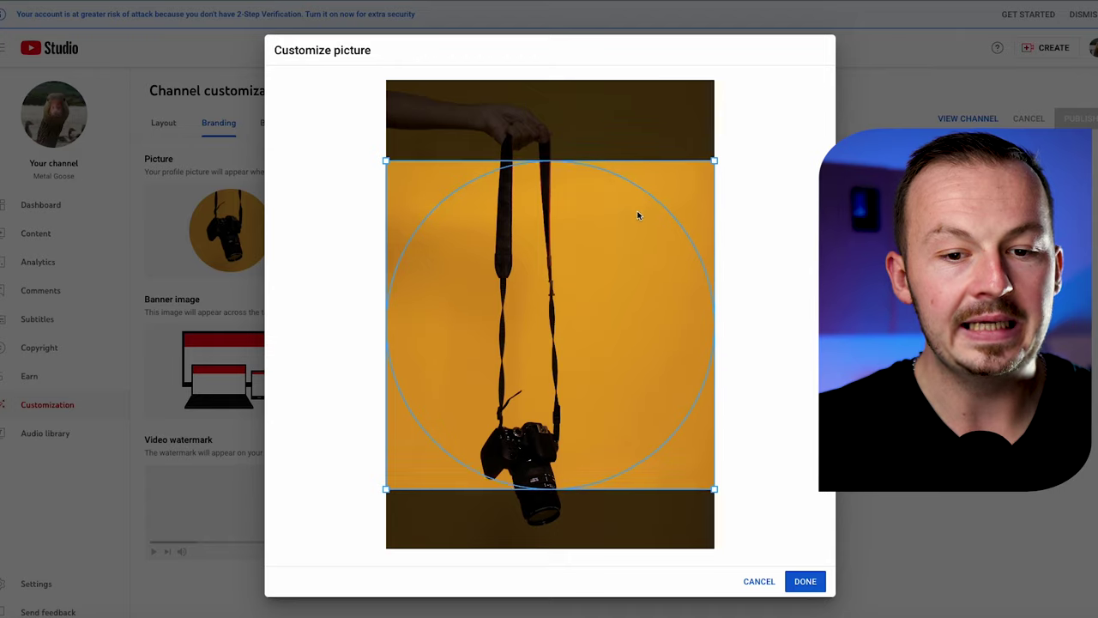
{"action": "left_click_drag", "start_coordinate": [637, 216], "coordinate": [640, 273]}
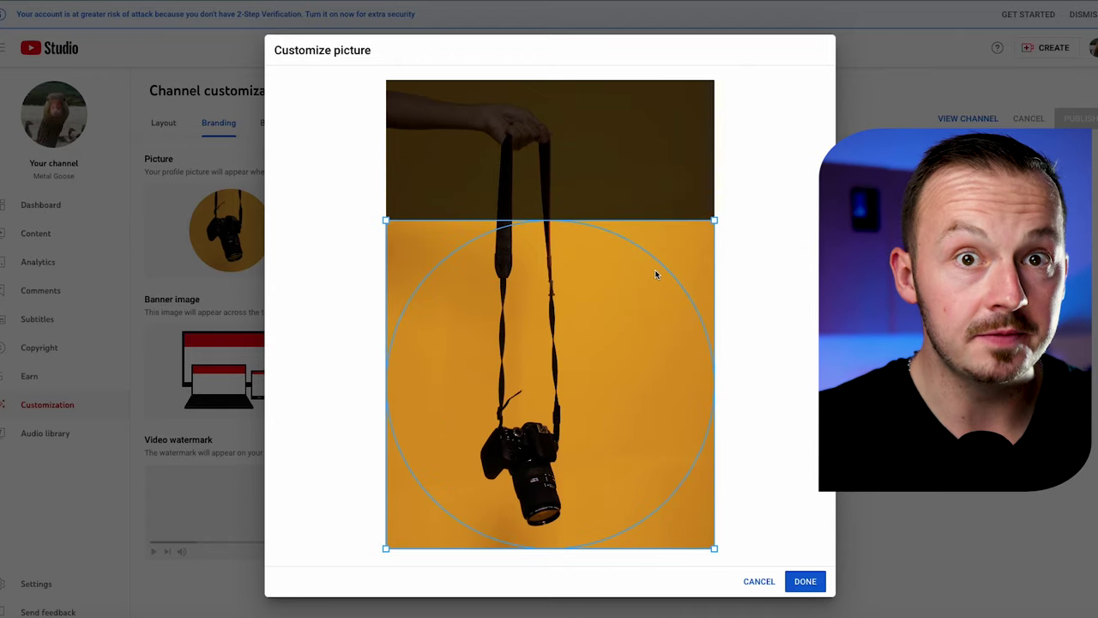
{"action": "left_click_drag", "start_coordinate": [715, 220], "coordinate": [629, 322]}
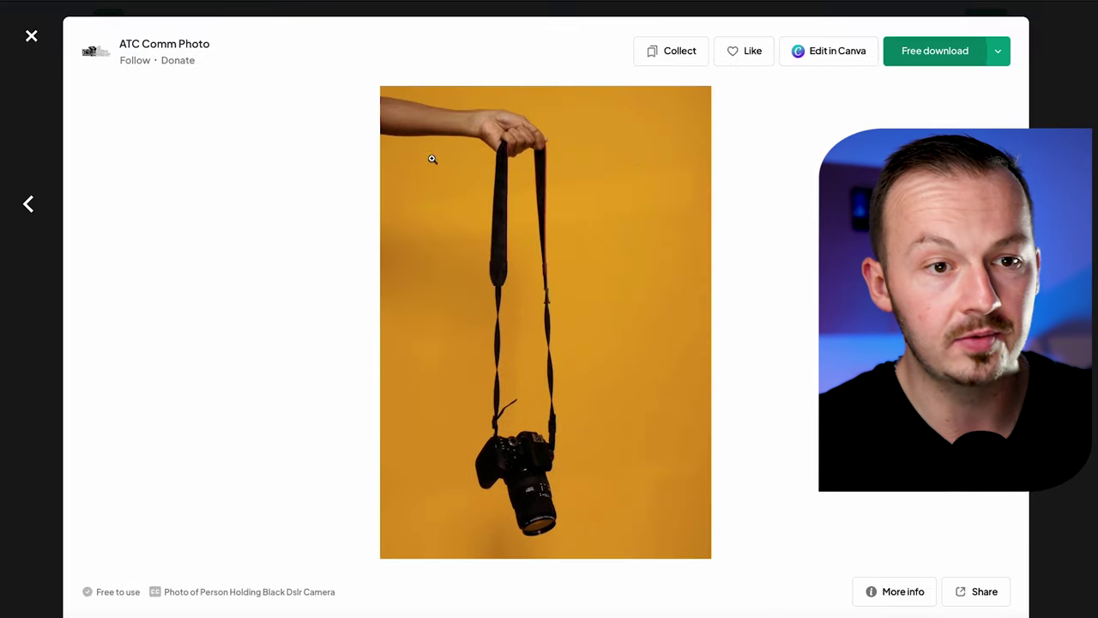
Browse the camera photos on Pexels for suitable profile pictures.
{"action": "left_click", "coordinate": [17, 125]}
{"action": "scroll", "coordinate": [623, 258], "scroll_direction": "up", "scroll_amount": 8}
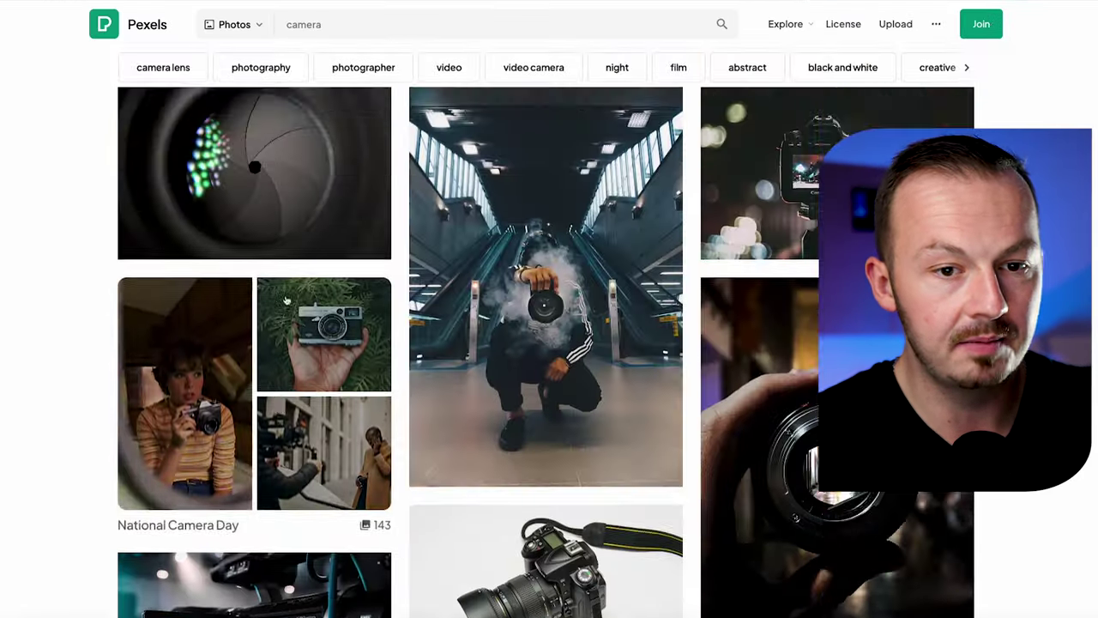
{"action": "scroll", "coordinate": [358, 11], "scroll_direction": "down", "scroll_amount": 4}
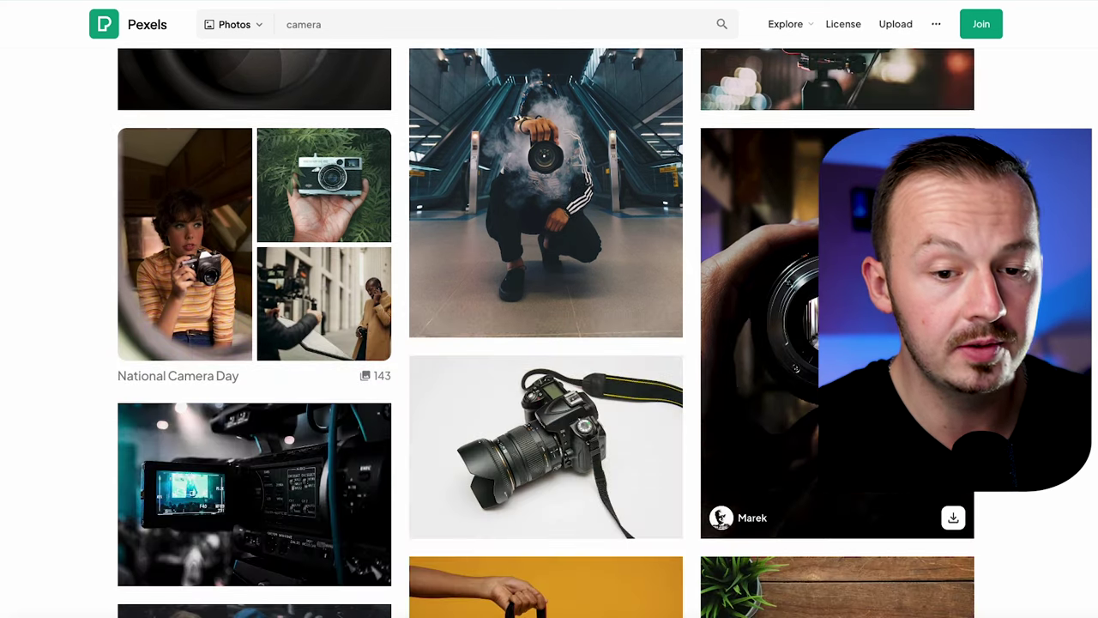
{"action": "scroll", "coordinate": [358, 11], "scroll_direction": "up", "scroll_amount": 4}
{"action": "scroll", "coordinate": [591, 395], "scroll_direction": "down", "scroll_amount": 10}
{"action": "scroll", "coordinate": [606, 400], "scroll_direction": "down", "scroll_amount": 5}
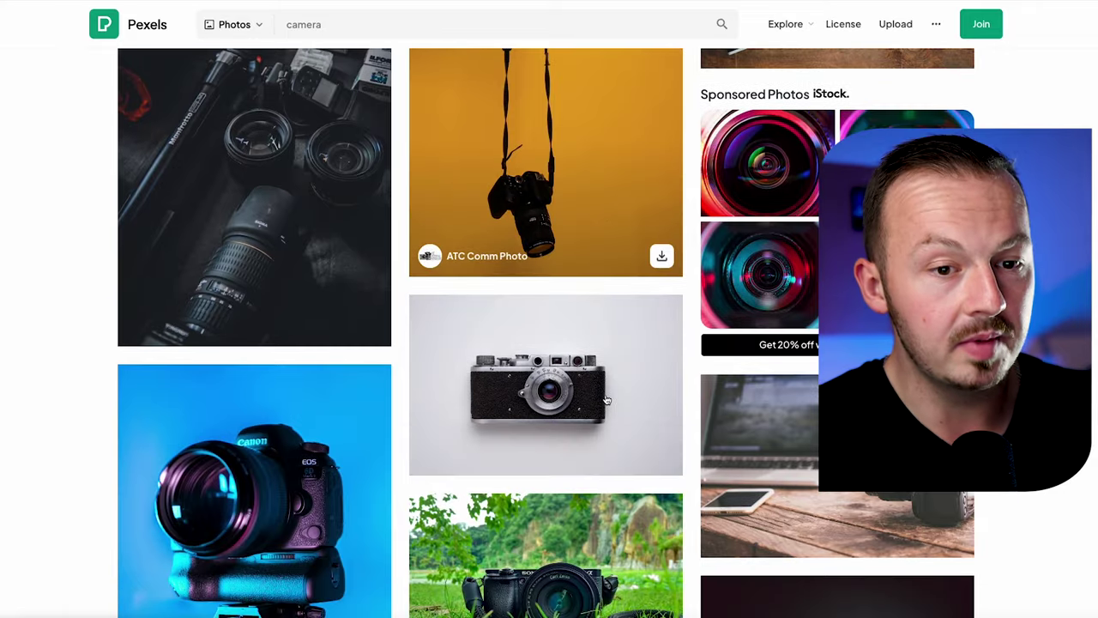
{"action": "scroll", "coordinate": [609, 410], "scroll_direction": "up", "scroll_amount": 5}
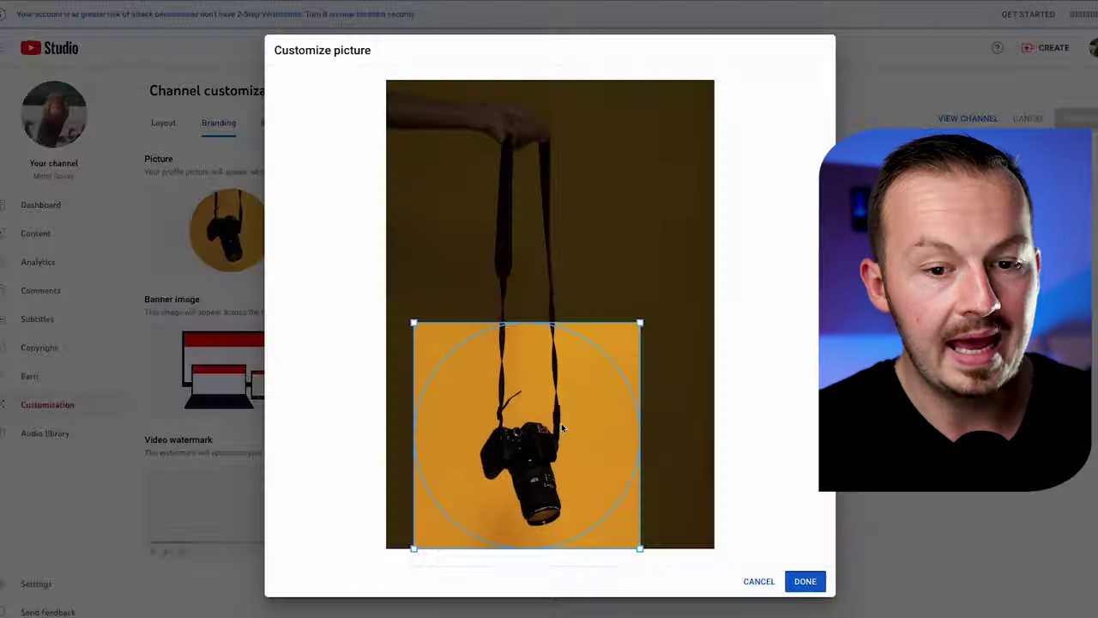
Fine-tune the crop around the camera, accept the profile picture and publish the channel changes.
{"action": "left_click_drag", "start_coordinate": [561, 423], "coordinate": [566, 412]}
{"action": "left_click_drag", "start_coordinate": [660, 326], "coordinate": [644, 338]}
{"action": "left_click", "coordinate": [804, 582]}
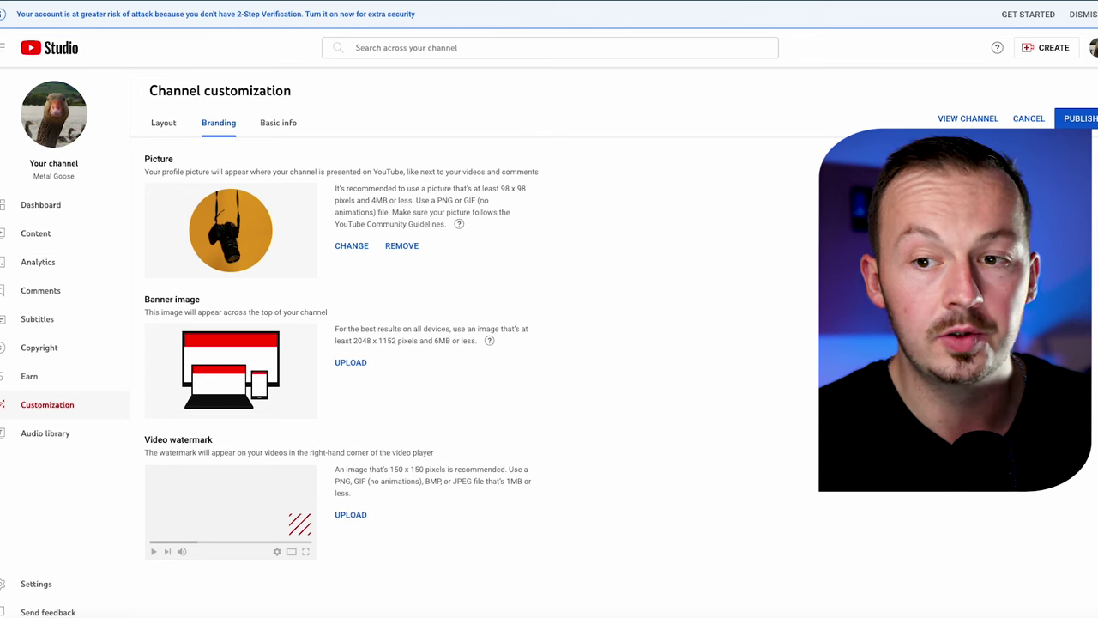
{"action": "left_click", "coordinate": [1079, 120]}
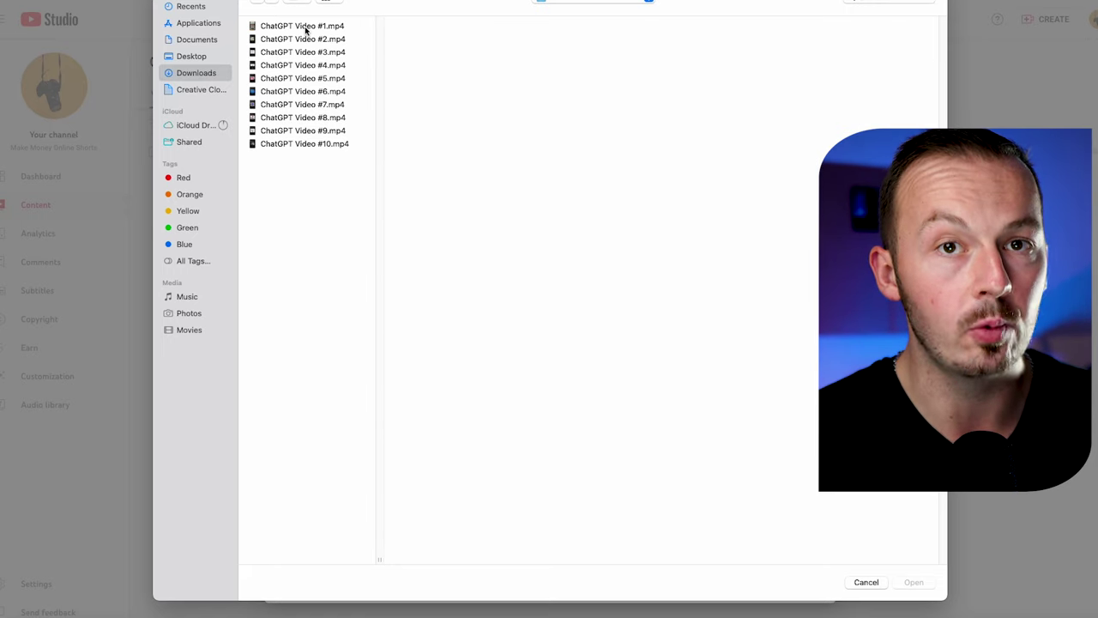
Upload "ChatGPT Video #1.mp4" and title it "Affiliate Marketing Basics #shorts #makemoneyonline #affiliatemarketing".
{"action": "left_click", "coordinate": [305, 27]}
{"action": "key", "text": "Return"}
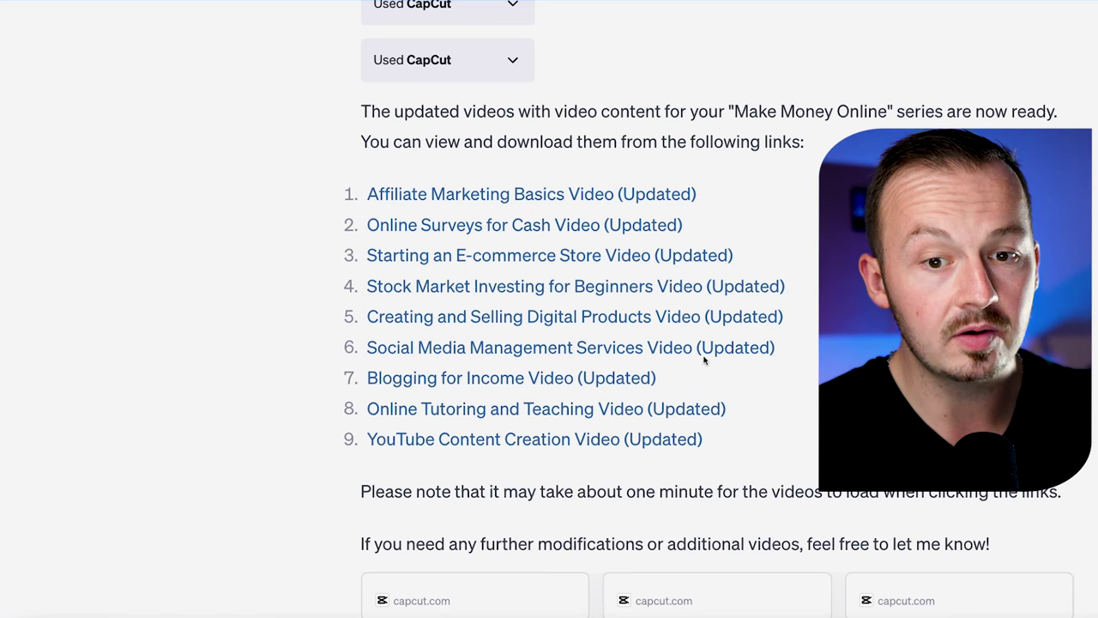
{"action": "left_click_drag", "start_coordinate": [362, 218], "coordinate": [565, 218]}
{"action": "key", "text": "ctrl+c"}
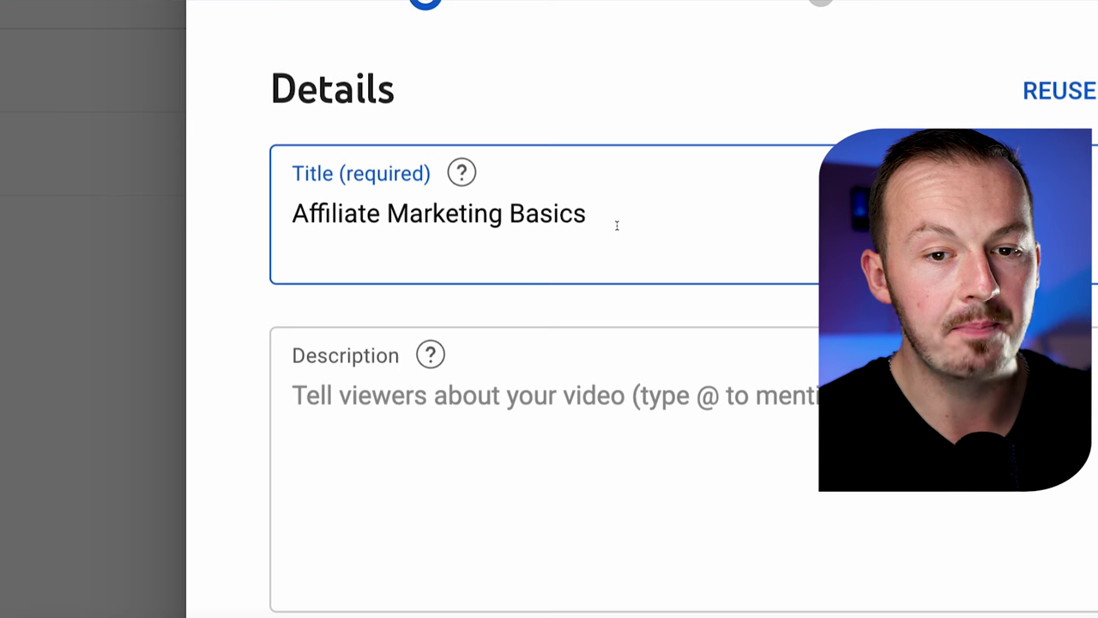
{"action": "key", "text": "ctrl+a"}
{"action": "key", "text": "ctrl+v"}
{"action": "type", "text": "#shorts"}
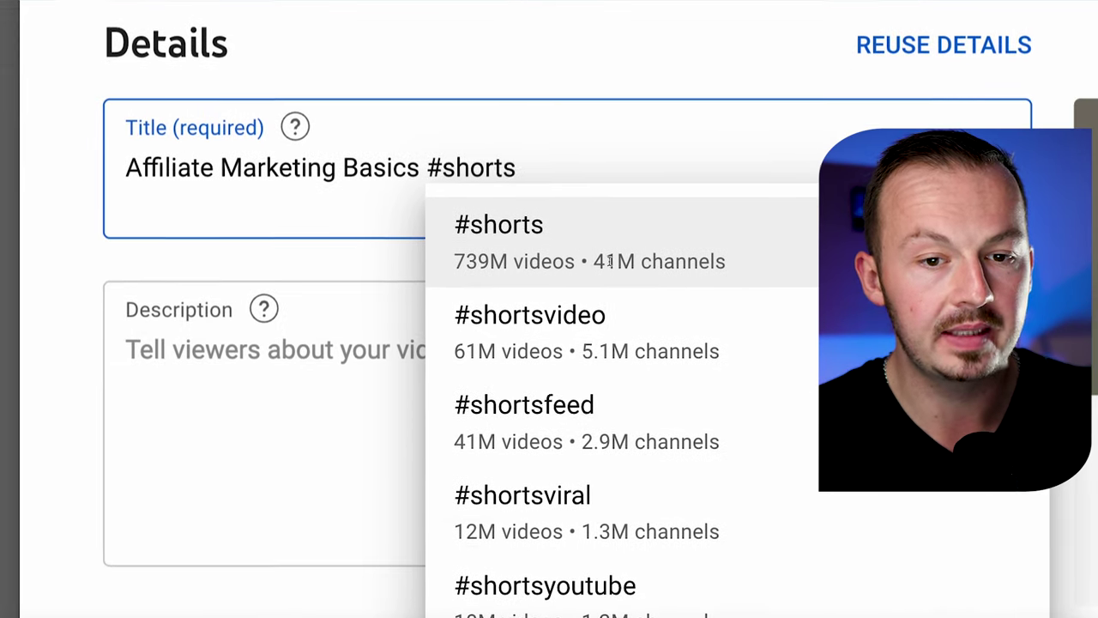
{"action": "type", "text": "#makemoneyonline #affil"}
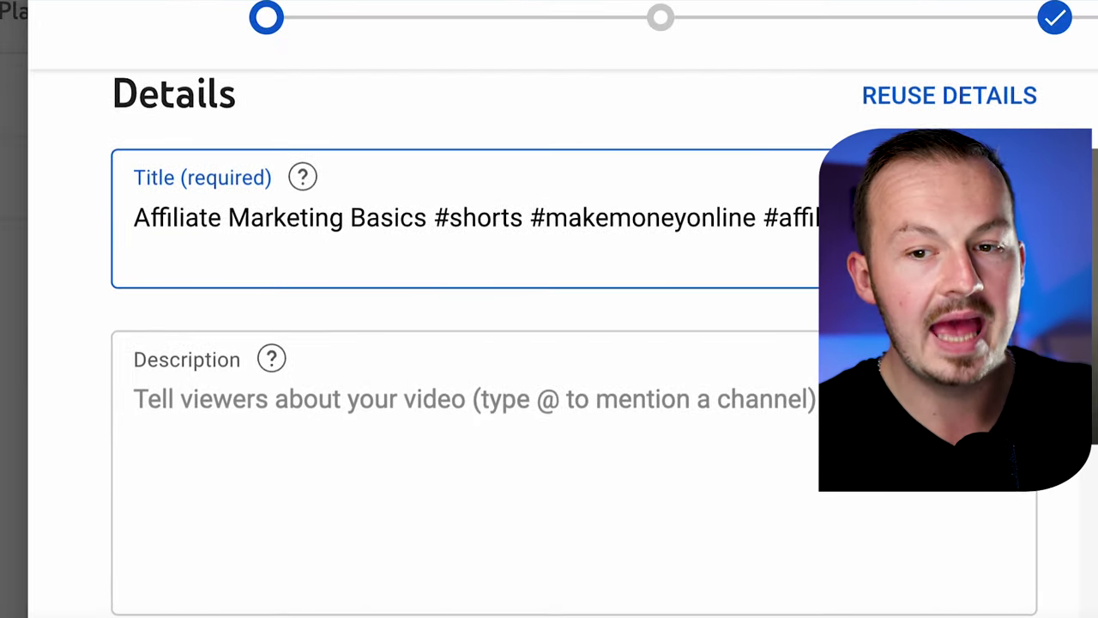
Copy the opening paragraph of ChatGPT's Affiliate Marketing Basics description into the video description and add blank lines after it.
{"action": "scroll", "coordinate": [532, 399], "scroll_direction": "down", "scroll_amount": 1}
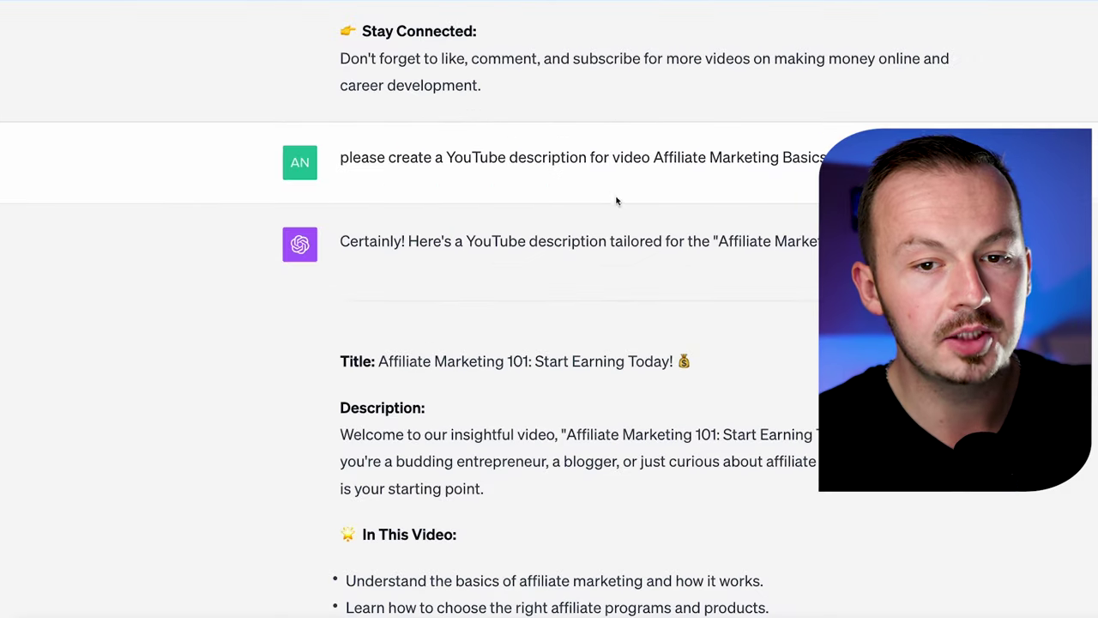
{"action": "left_click_drag", "start_coordinate": [389, 102], "coordinate": [725, 84]}
{"action": "left_click", "coordinate": [804, 108]}
{"action": "left_click", "coordinate": [695, 108]}
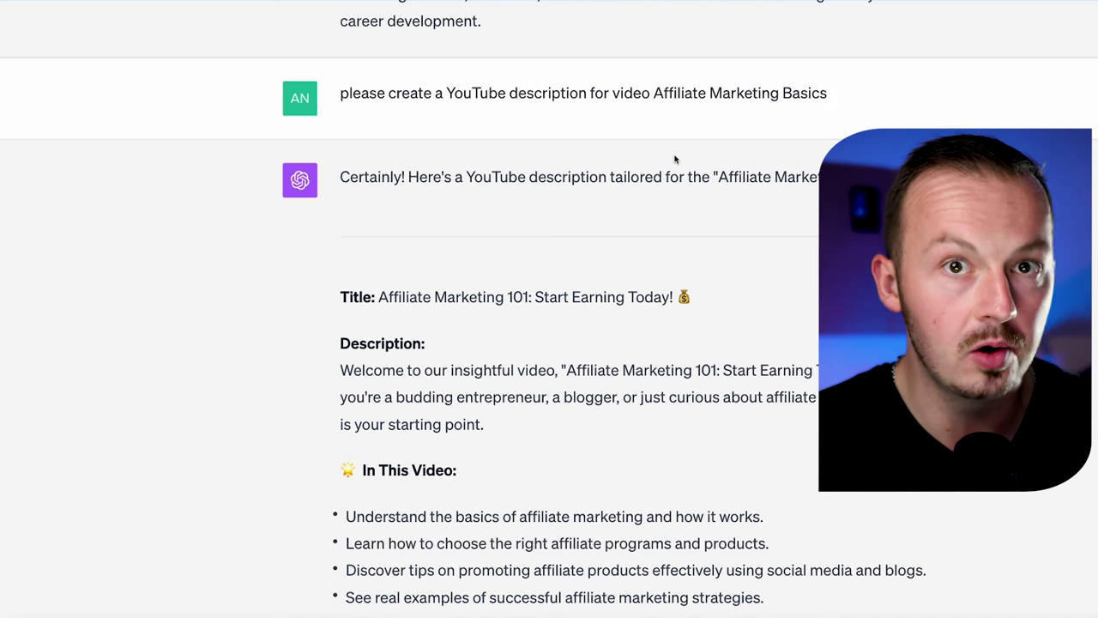
{"action": "scroll", "coordinate": [676, 163], "scroll_direction": "down", "scroll_amount": 3}
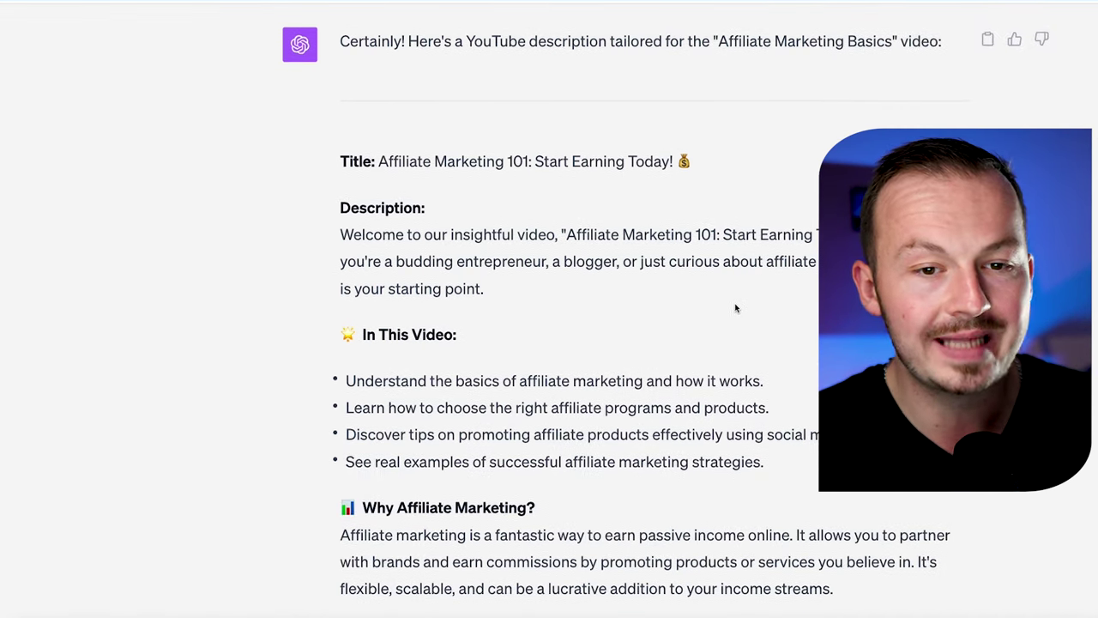
{"action": "scroll", "coordinate": [711, 307], "scroll_direction": "down", "scroll_amount": 3}
{"action": "scroll", "coordinate": [710, 145], "scroll_direction": "up", "scroll_amount": 3}
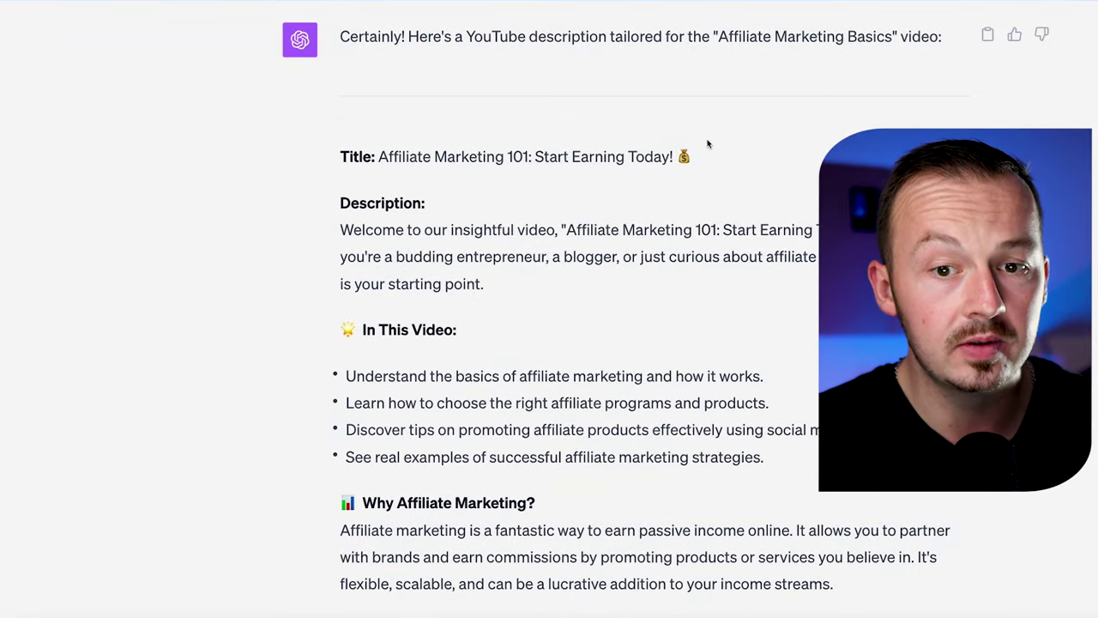
{"action": "left_click_drag", "start_coordinate": [511, 311], "coordinate": [318, 243]}
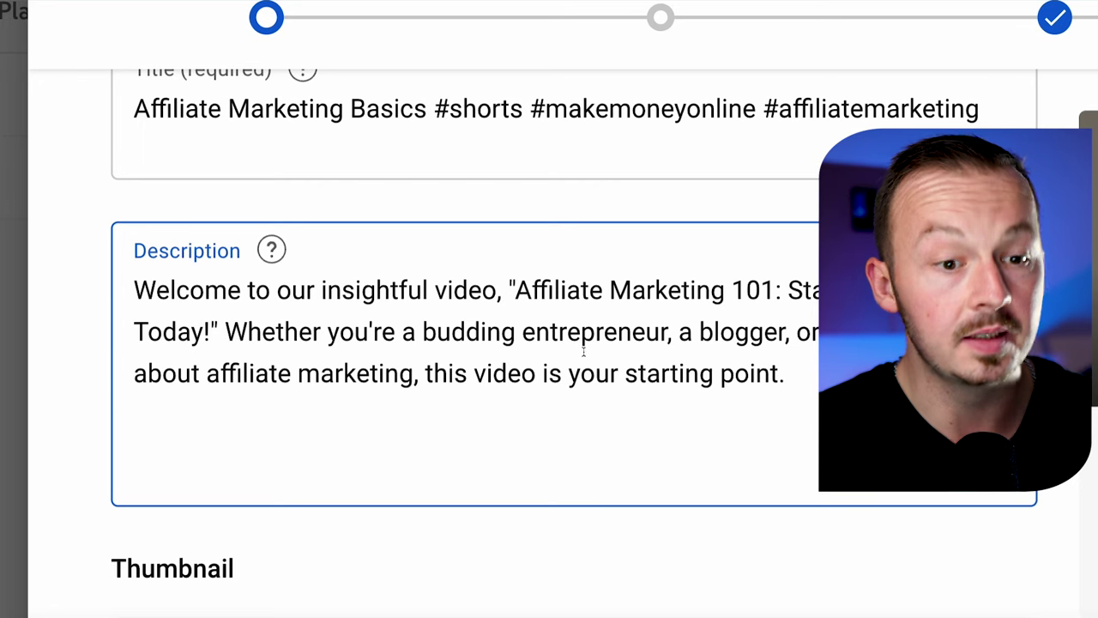
{"action": "key", "text": "Return"}
{"action": "key", "text": "Return"}
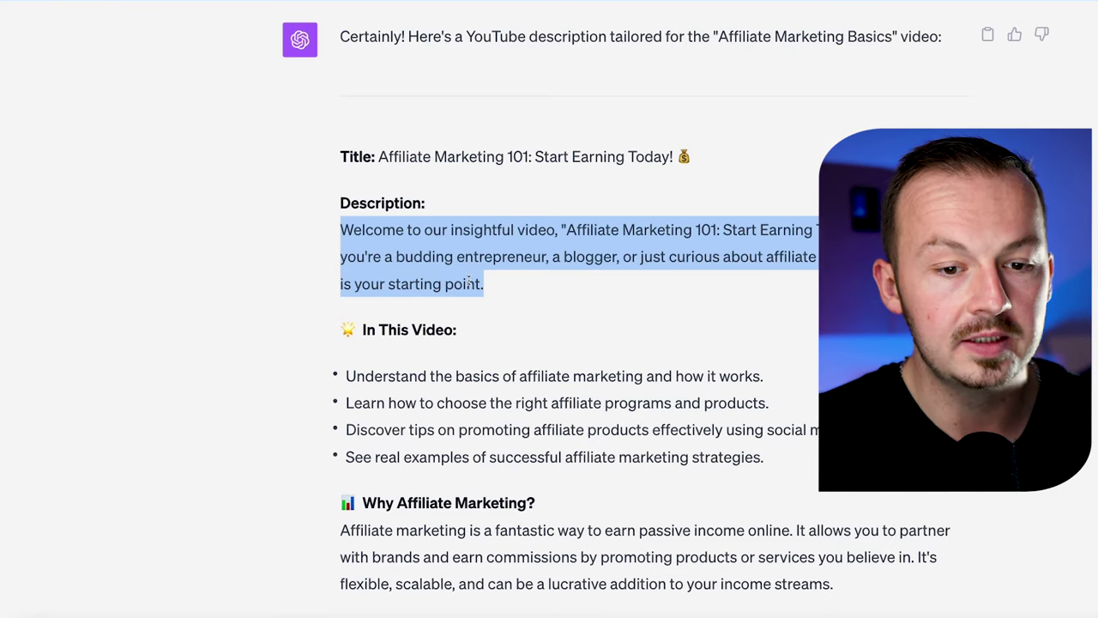
{"action": "scroll", "coordinate": [469, 283], "scroll_direction": "down", "scroll_amount": 5}
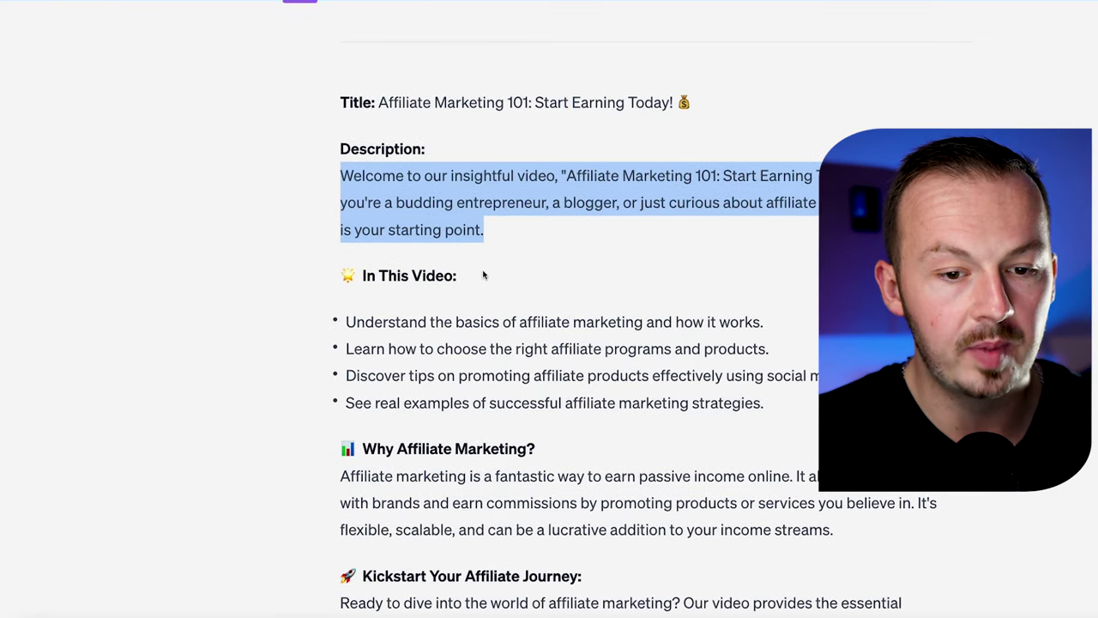
{"action": "left_click_drag", "start_coordinate": [834, 318], "coordinate": [337, 269]}
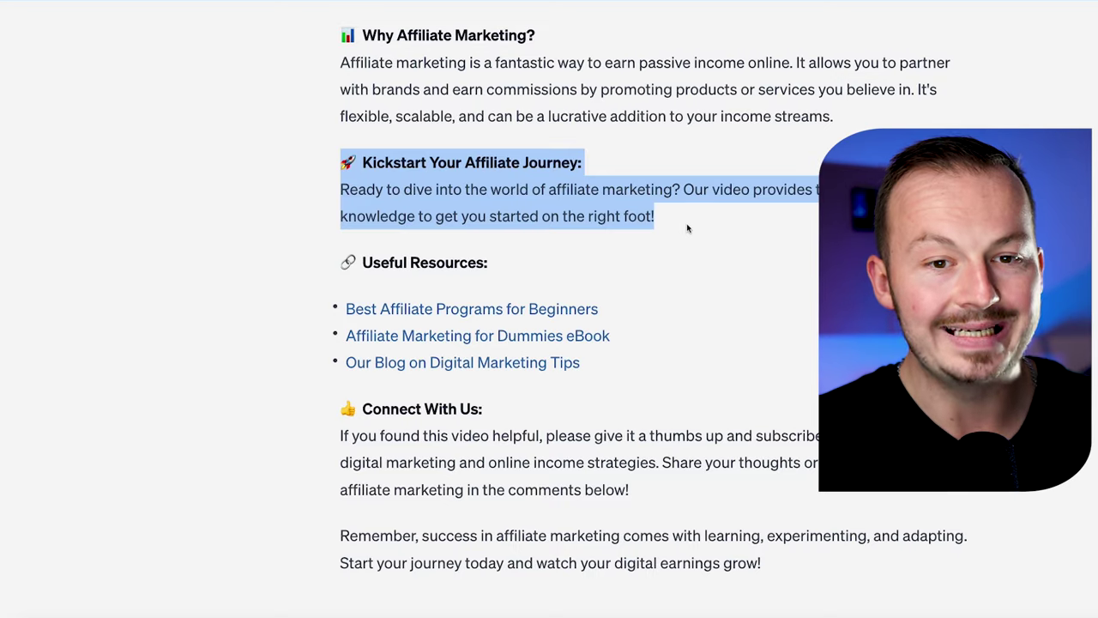
{"action": "scroll", "coordinate": [564, 309], "scroll_direction": "up", "scroll_amount": 2}
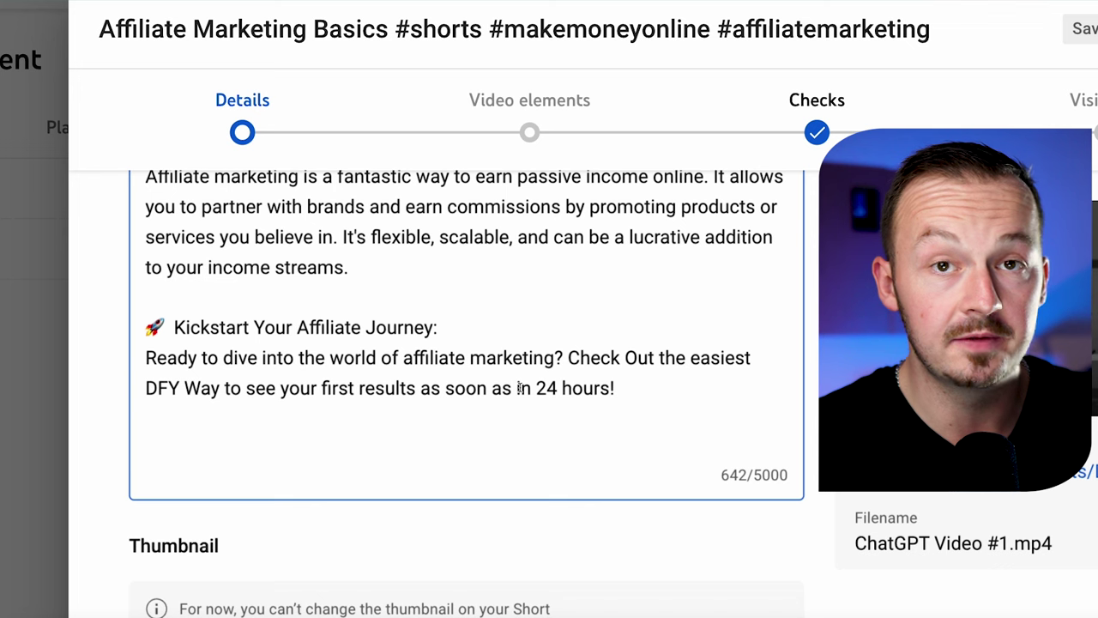
{"action": "type", "text": "https://caddwell.com/FreeTraining"}
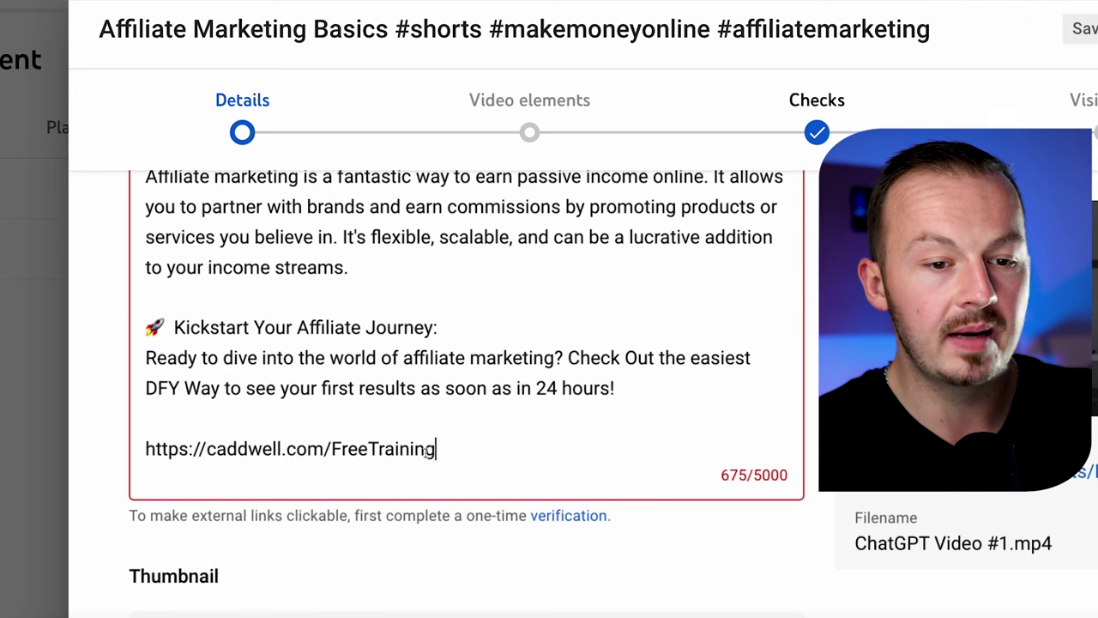
Check the free training link in the description and the verification note on making external links clickable.
{"action": "left_click_drag", "start_coordinate": [455, 454], "coordinate": [153, 449]}
{"action": "left_click", "coordinate": [486, 424]}
{"action": "scroll", "coordinate": [818, 403], "scroll_direction": "up", "scroll_amount": 1}
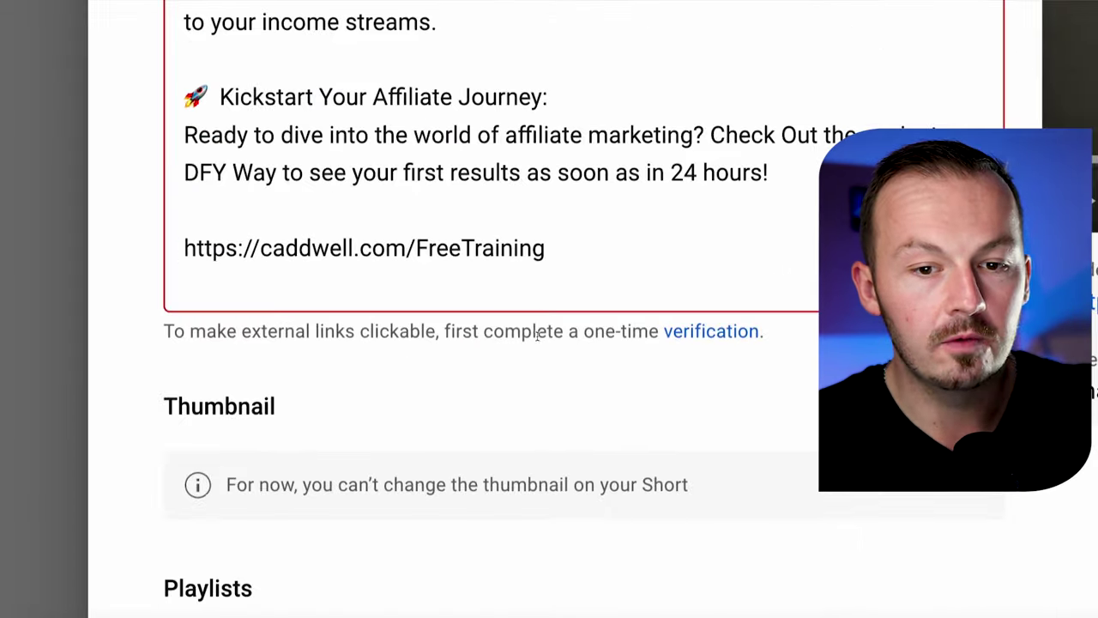
{"action": "left_click_drag", "start_coordinate": [581, 331], "coordinate": [821, 351]}
{"action": "left_click", "coordinate": [478, 375]}
{"action": "scroll", "coordinate": [485, 380], "scroll_direction": "up", "scroll_amount": 2}
{"action": "left_click_drag", "start_coordinate": [490, 384], "coordinate": [172, 382]}
{"action": "key", "text": "ctrl+a"}
{"action": "left_click", "coordinate": [595, 387]}
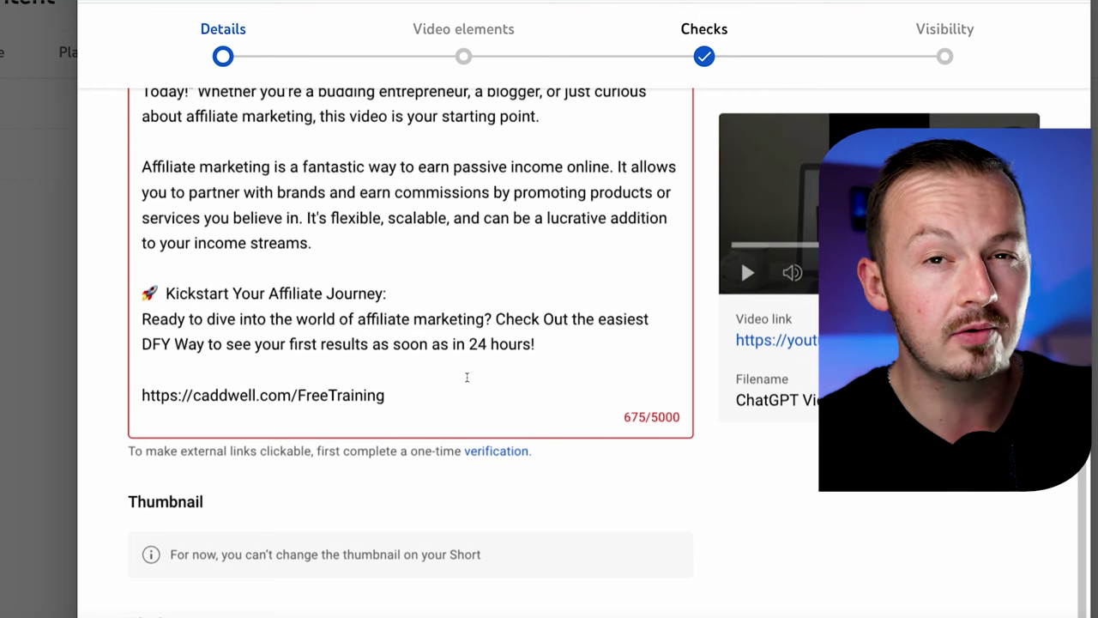
{"action": "scroll", "coordinate": [463, 382], "scroll_direction": "down", "scroll_amount": 1}
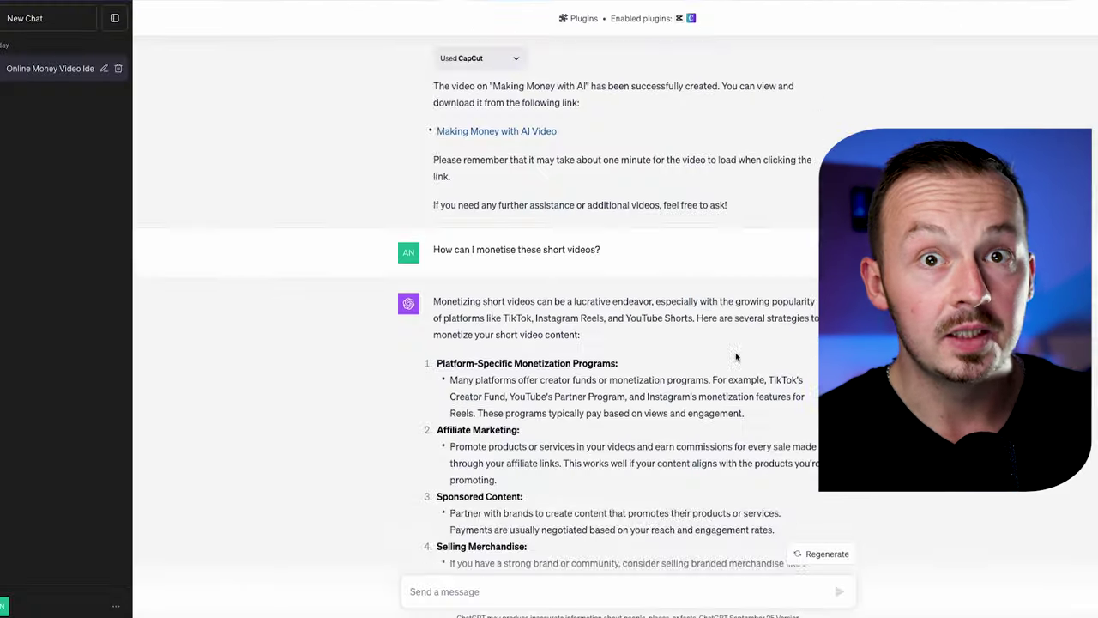
Look back through the ChatGPT conversation at the generated video links and the monetization strategies.
{"action": "scroll", "coordinate": [723, 319], "scroll_direction": "up", "scroll_amount": 8}
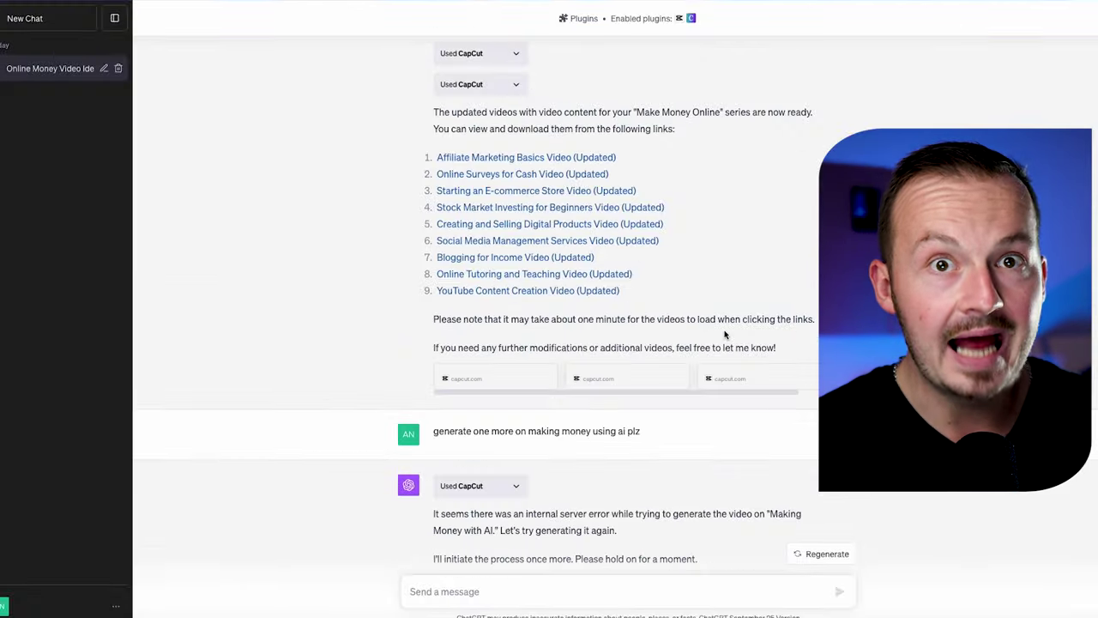
{"action": "scroll", "coordinate": [723, 319], "scroll_direction": "down", "scroll_amount": 6}
{"action": "scroll", "coordinate": [723, 319], "scroll_direction": "down", "scroll_amount": 5}
{"action": "scroll", "coordinate": [724, 320], "scroll_direction": "up", "scroll_amount": 1}
{"action": "scroll", "coordinate": [724, 319], "scroll_direction": "down", "scroll_amount": 2}
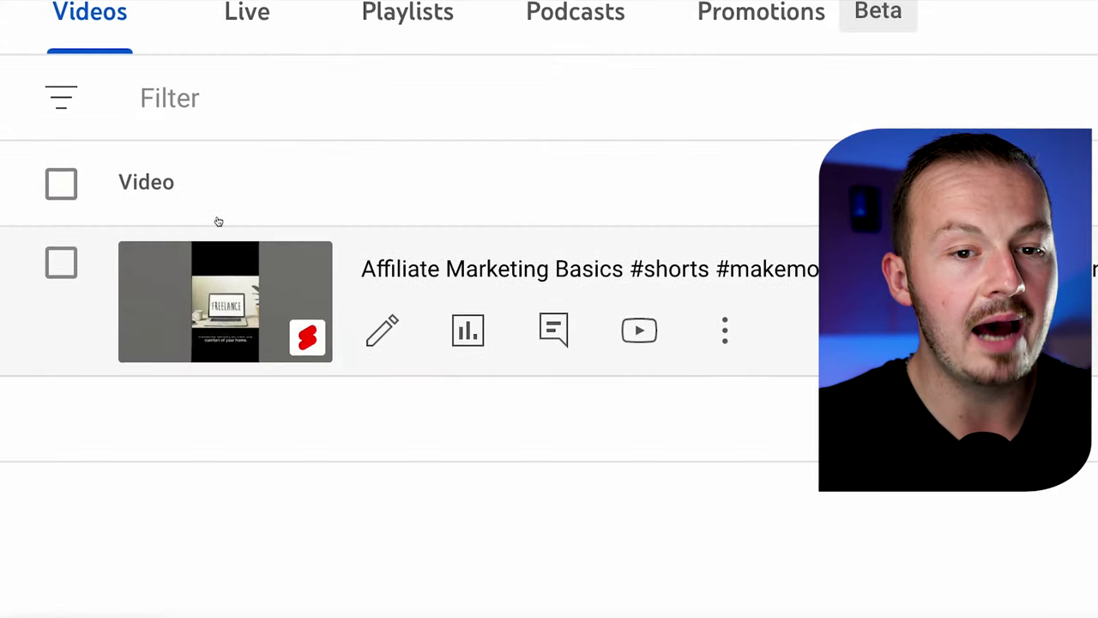